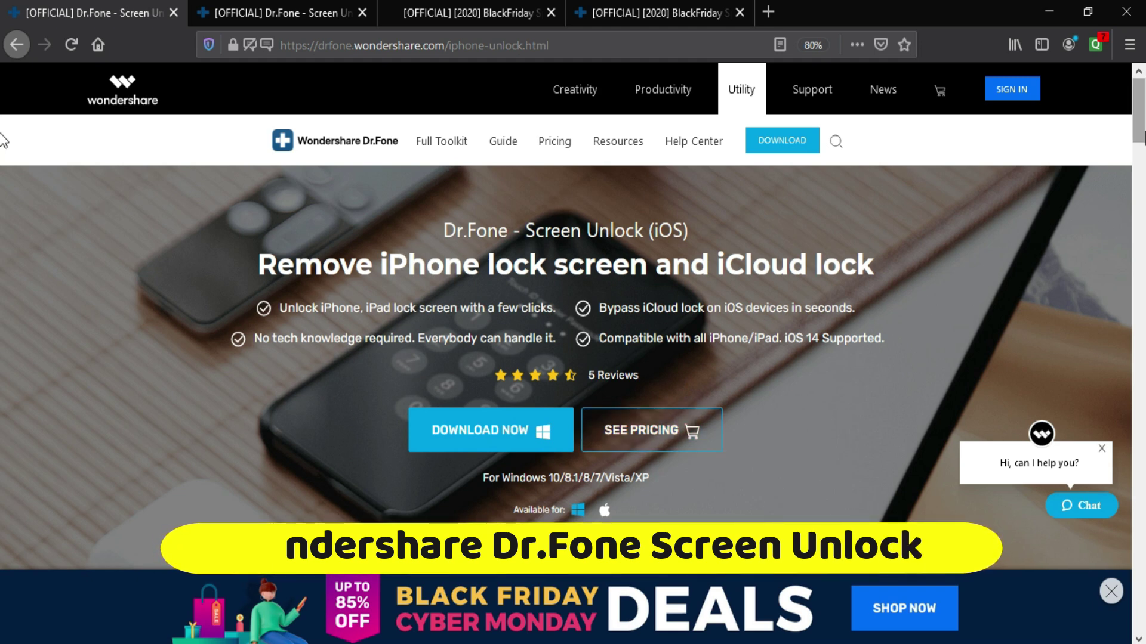
pyautogui.scroll(-2, 3, 143)
pyautogui.scroll(-3, 3, 159)
pyautogui.scroll(-2, 2, 182)
pyautogui.scroll(-2, 2, 188)
pyautogui.scroll(1, 2, 191)
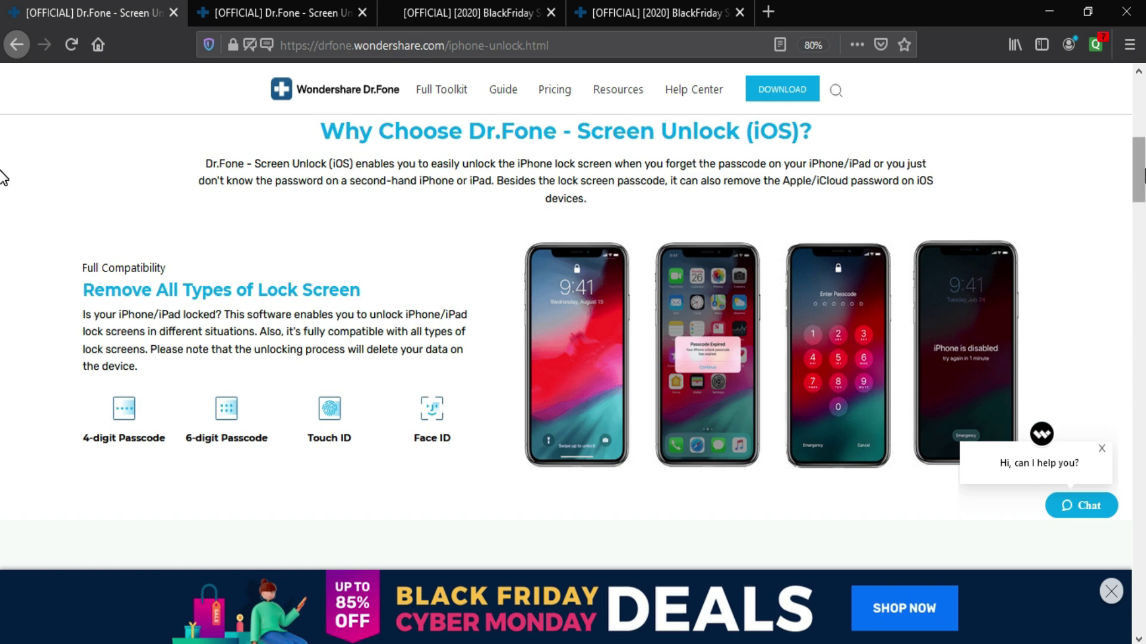
pyautogui.scroll(-3, 4, 179)
pyautogui.scroll(-3, 3, 210)
pyautogui.scroll(-1, 3, 220)
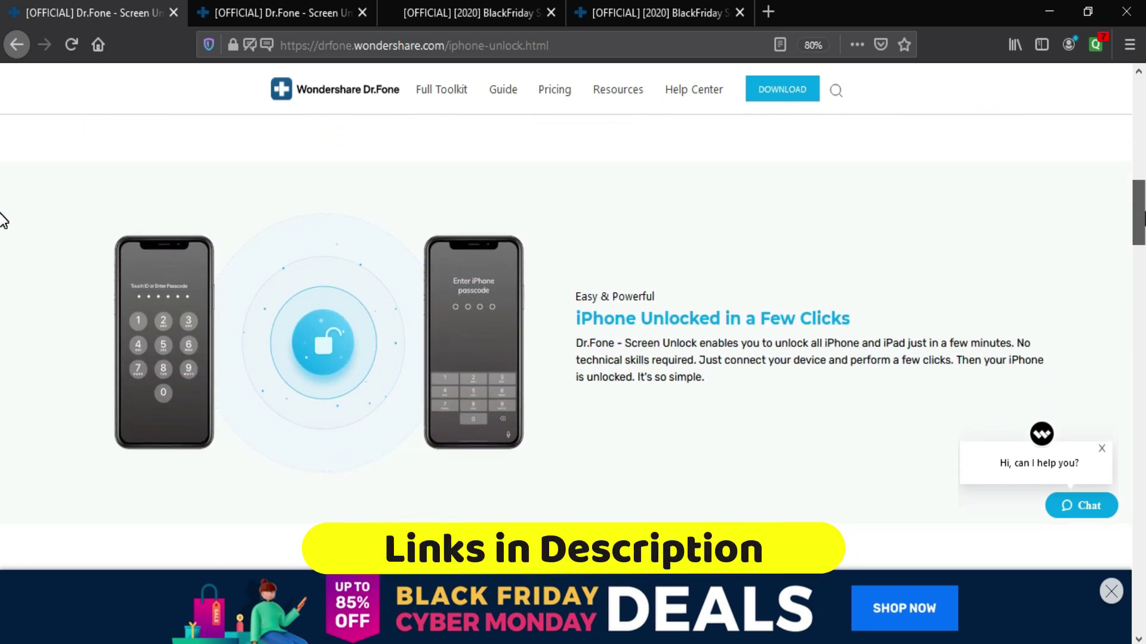
pyautogui.scroll(-1, 3, 220)
pyautogui.scroll(-3, 2, 233)
pyautogui.scroll(-2, 3, 256)
pyautogui.scroll(2, 3, 269)
pyautogui.scroll(3, 1, 249)
pyautogui.scroll(3, 2, 218)
pyautogui.scroll(3, 2, 185)
pyautogui.scroll(5, 3, 134)
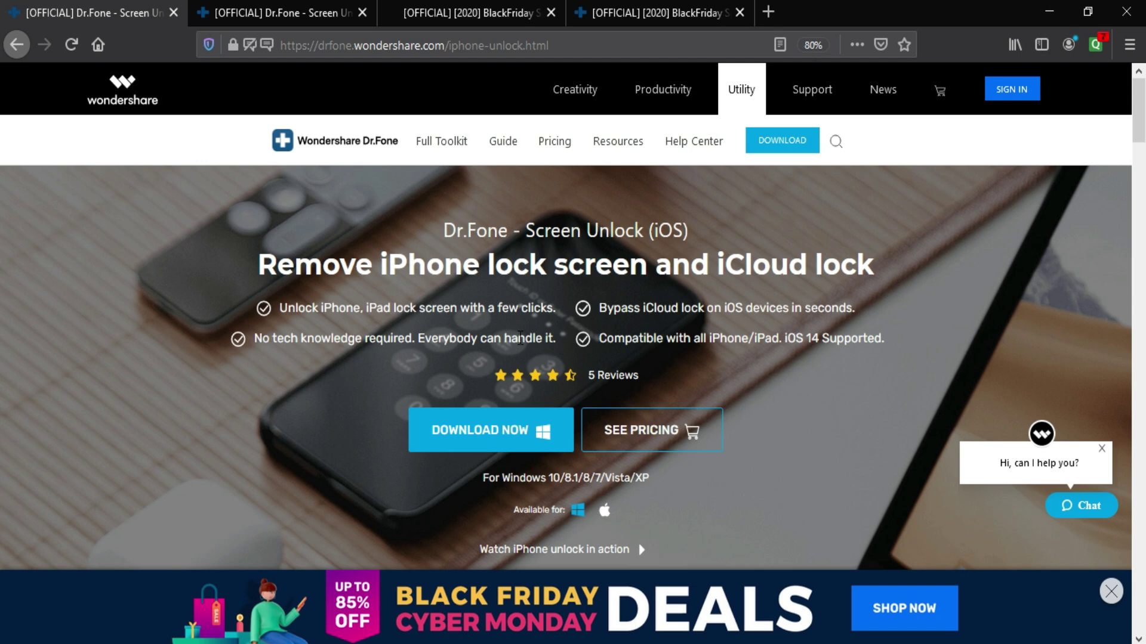
# - Switch to Firefox's Android Screen Unlock tab, then run the Dr.Fone installer to install it
pyautogui.hotkey('ctrl', 'Tab')
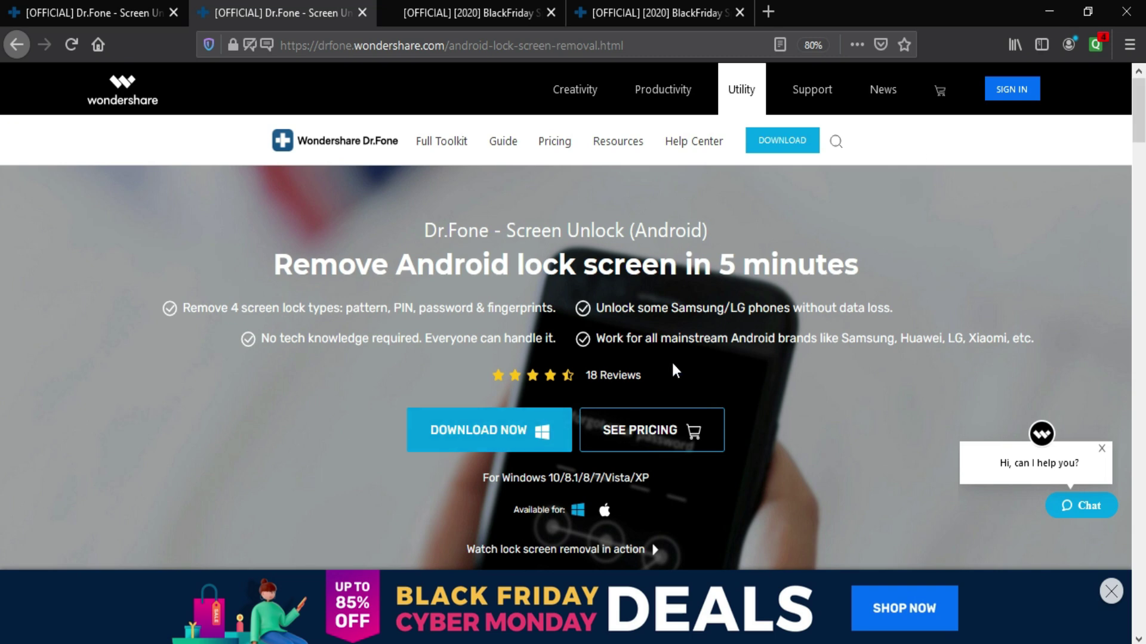
pyautogui.scroll(-3, 3, 126)
pyautogui.scroll(-3, 3, 178)
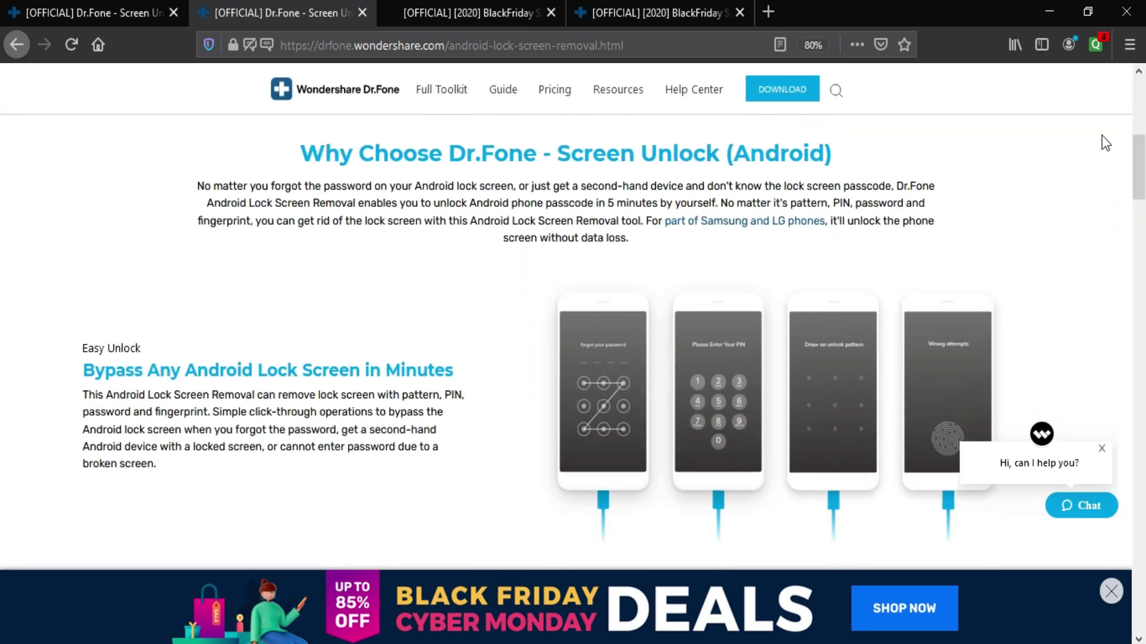
pyautogui.scroll(-3, 3, 215)
pyautogui.scroll(-2, 3, 225)
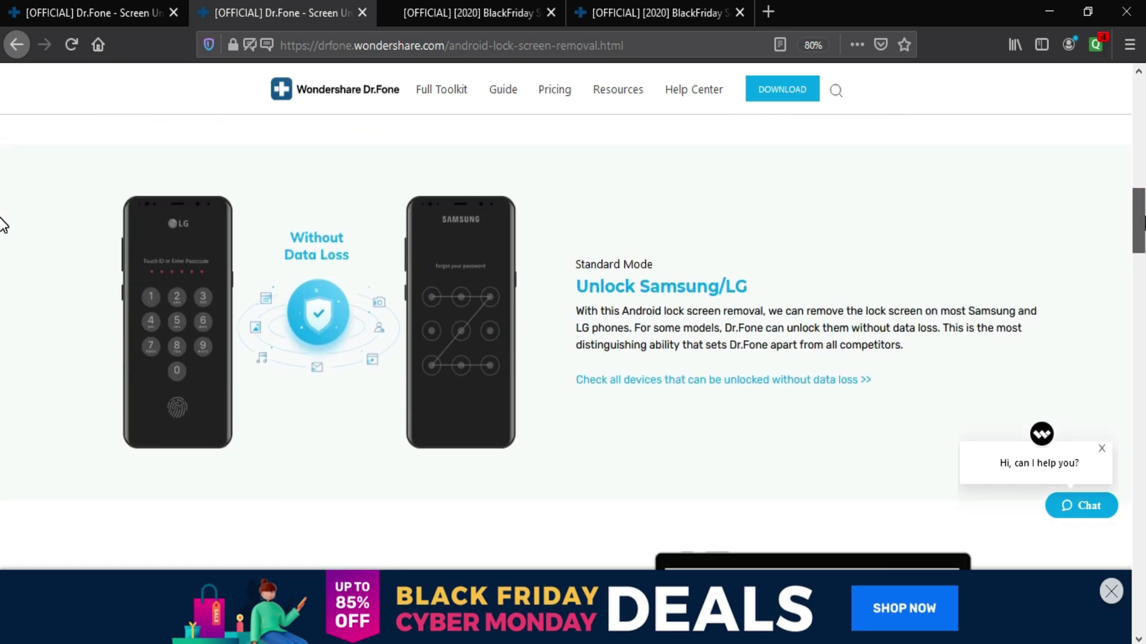
pyautogui.scroll(-3, 3, 234)
pyautogui.scroll(3, 2, 266)
pyautogui.scroll(3, 3, 266)
pyautogui.scroll(5, 1121, 117)
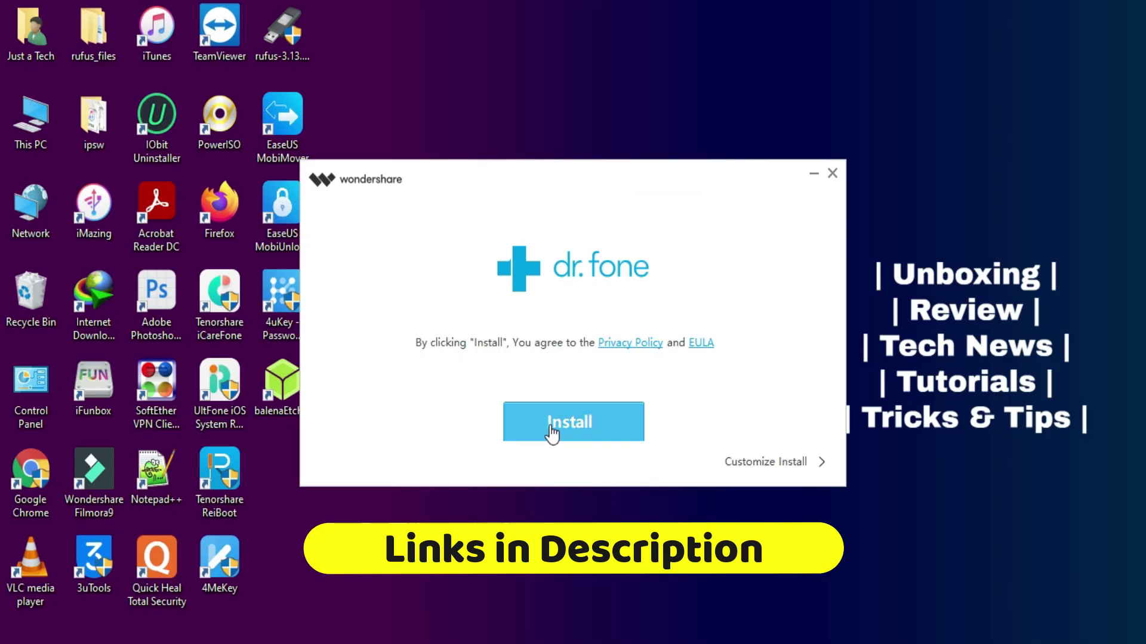
pyautogui.click(555, 426)
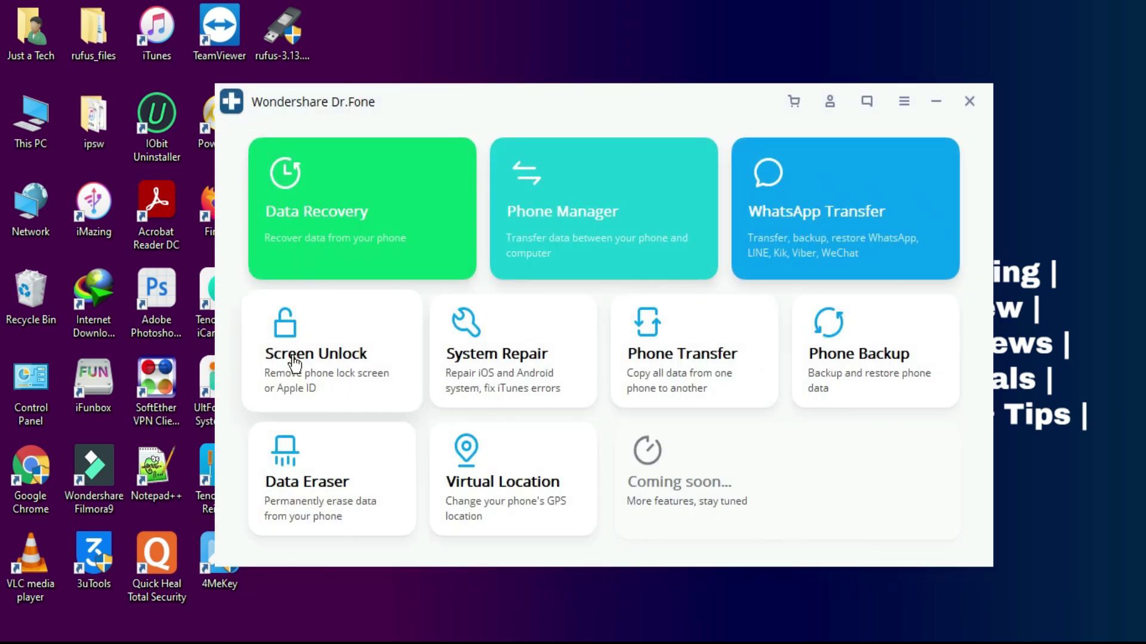
# - Open the Screen Unlock tile and minimize the main Dr.Fone window
pyautogui.click(349, 376)
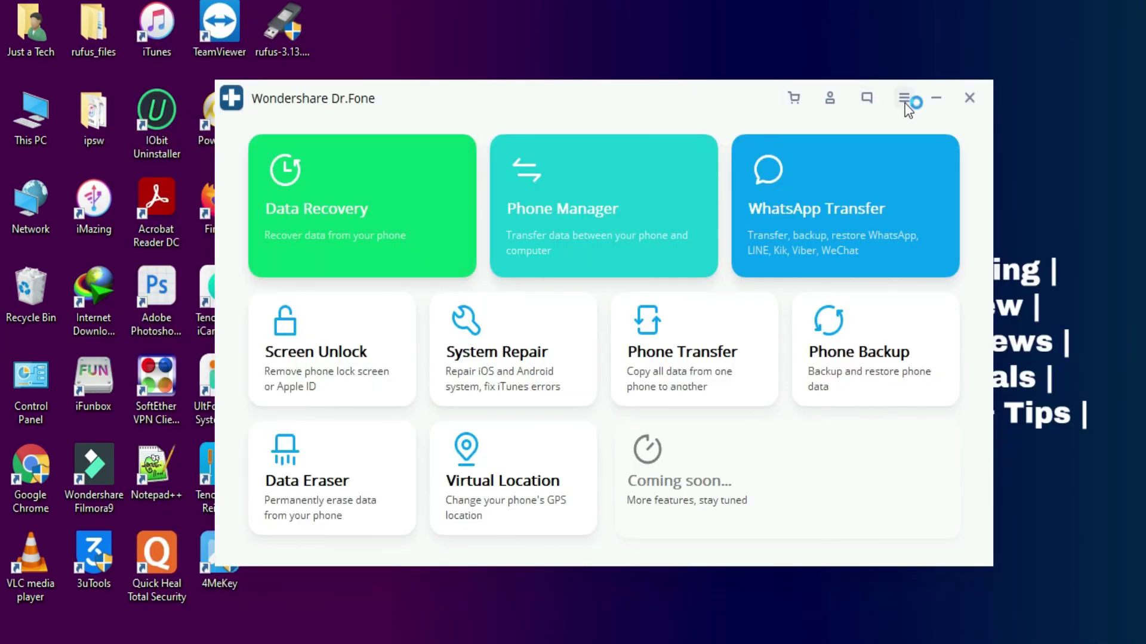
pyautogui.click(935, 100)
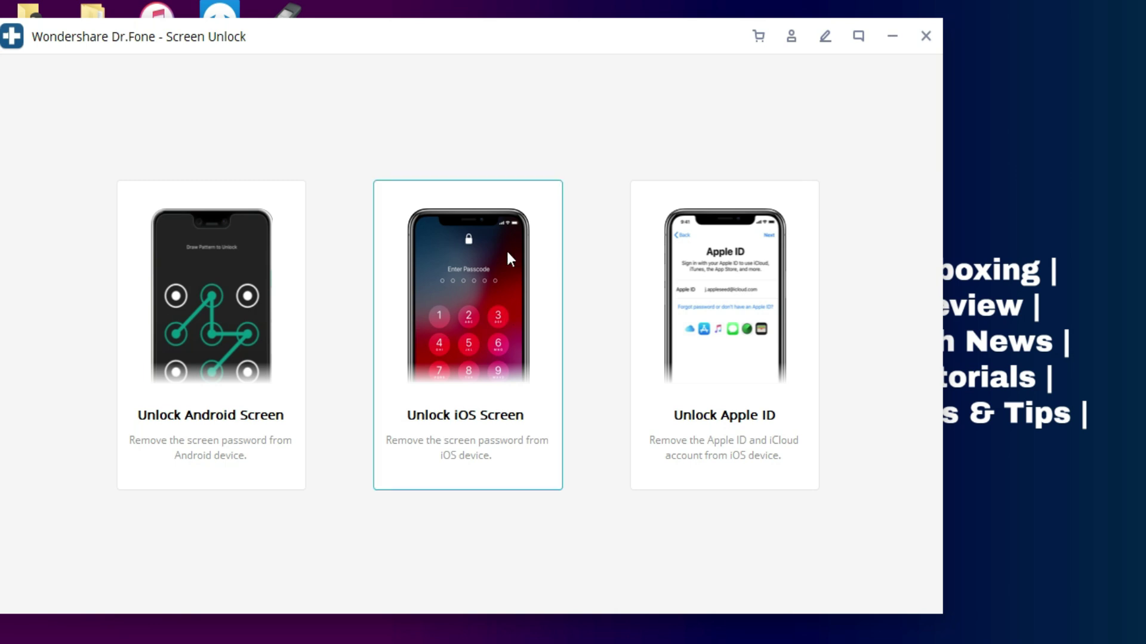
# - Choose Unlock iOS Screen and review the iPhone 7/7 Plus recovery mode steps
pyautogui.click(513, 345)
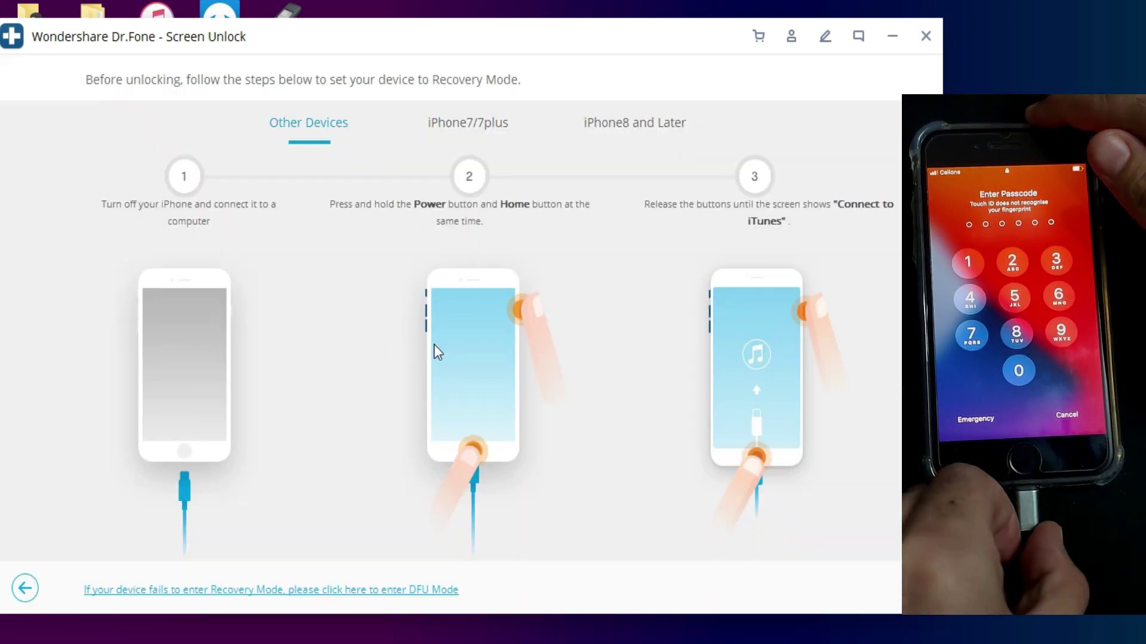
pyautogui.click(446, 126)
pyautogui.click(345, 125)
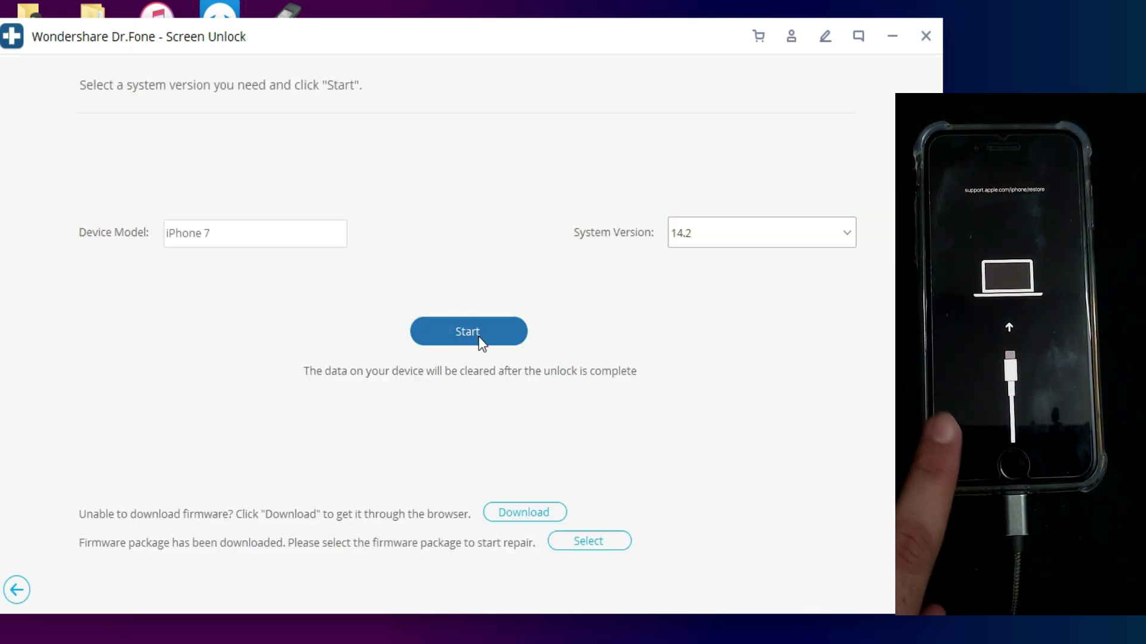
# - Cancel the firmware download and load the local iPhone_4.7_P3_14.2_18B92_Restore.ipsw file instead
pyautogui.click(472, 334)
pyautogui.click(150, 376)
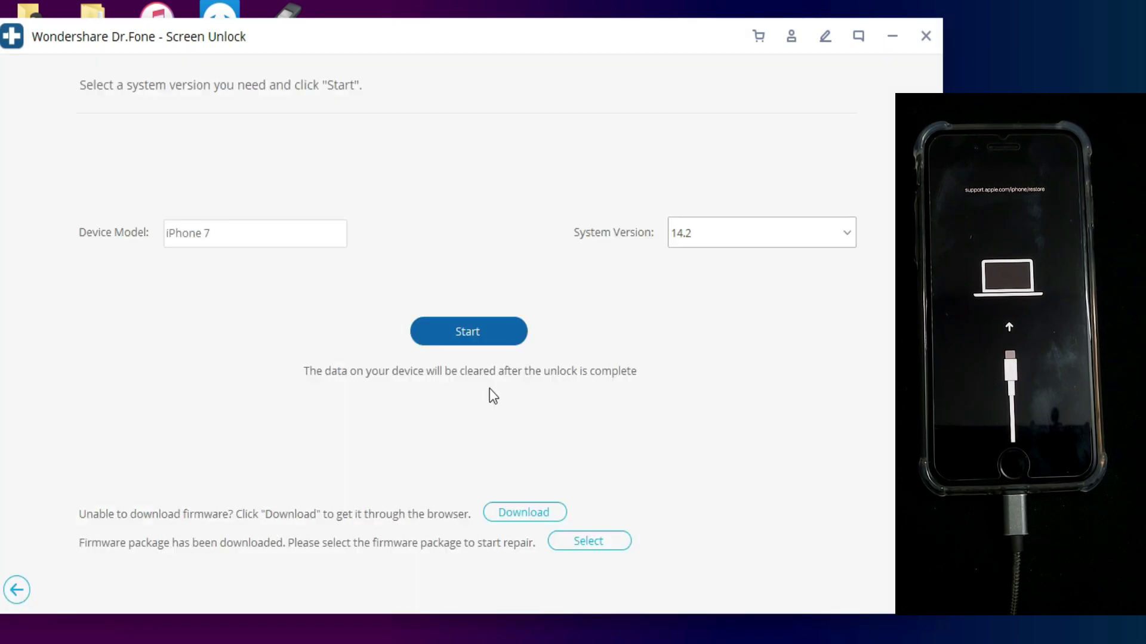
pyautogui.click(588, 542)
pyautogui.click(277, 333)
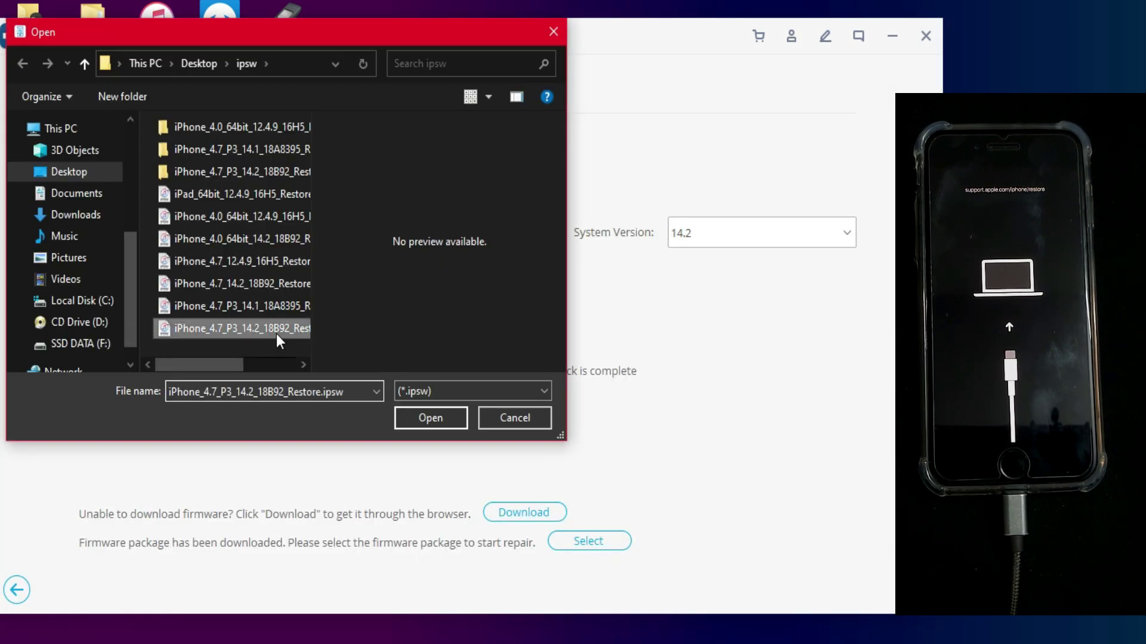
pyautogui.click(440, 425)
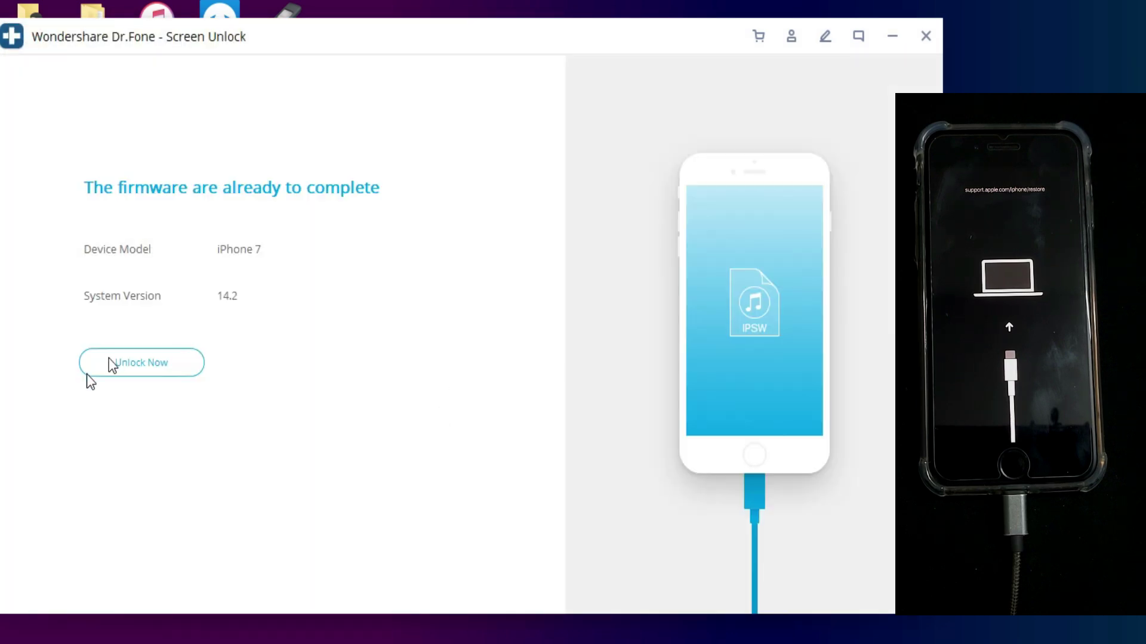
# - Unlock the iPhone, confirming the lock-screen erase with code 000000
pyautogui.click(112, 363)
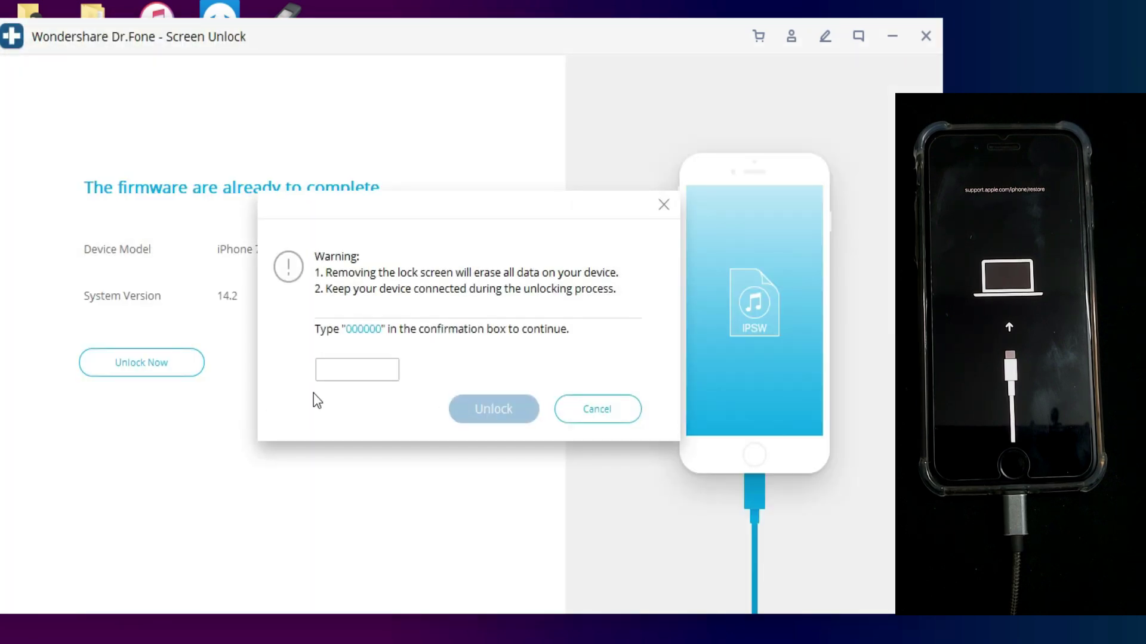
pyautogui.click(362, 374)
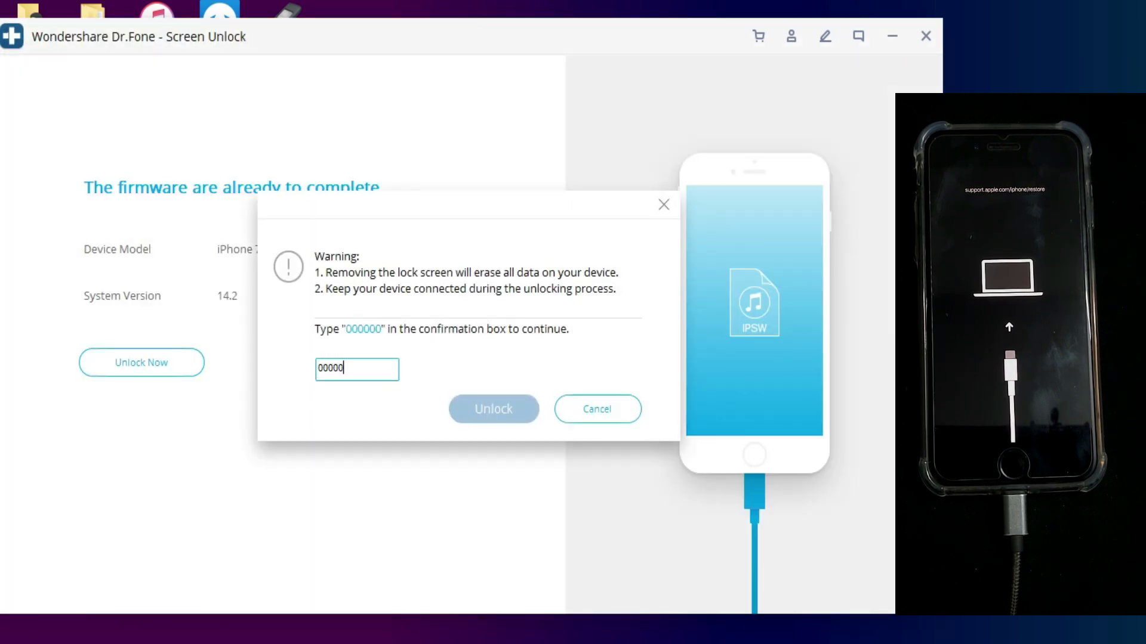
pyautogui.write('0')
pyautogui.click(487, 405)
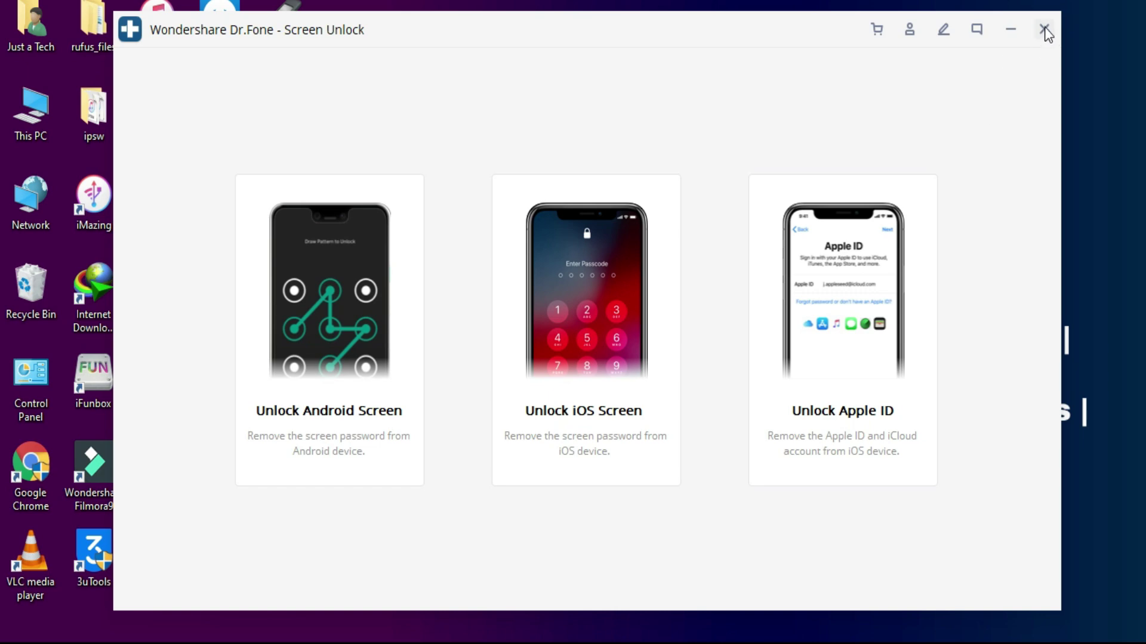
# - Close Dr.Fone and switch Firefox to the Black Friday sales promotion tab
pyautogui.click(1044, 32)
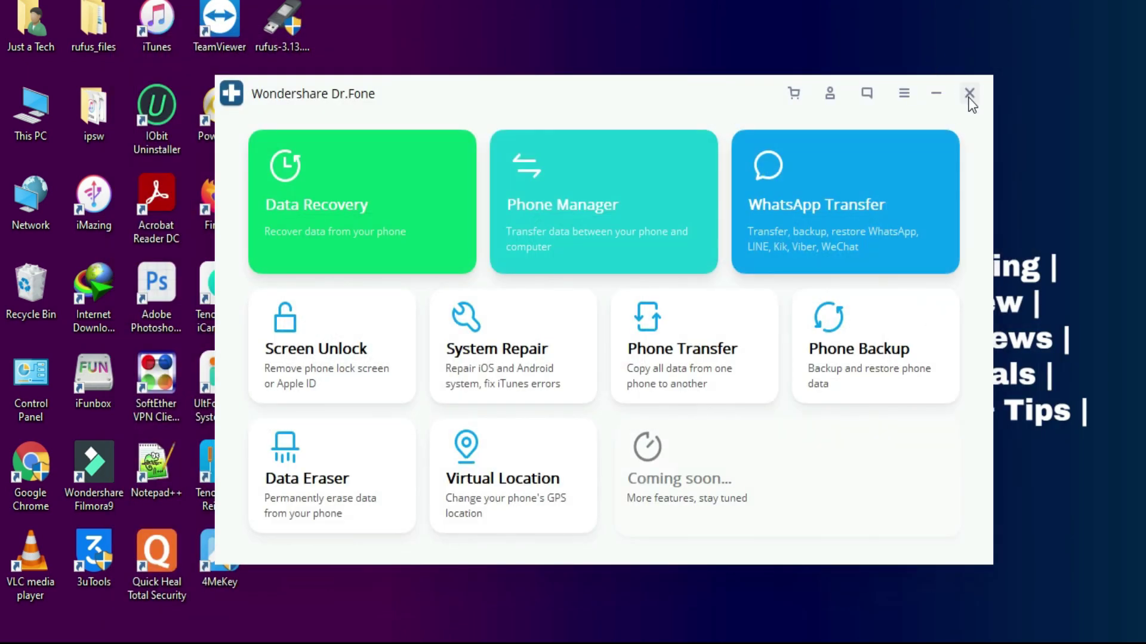
pyautogui.click(969, 94)
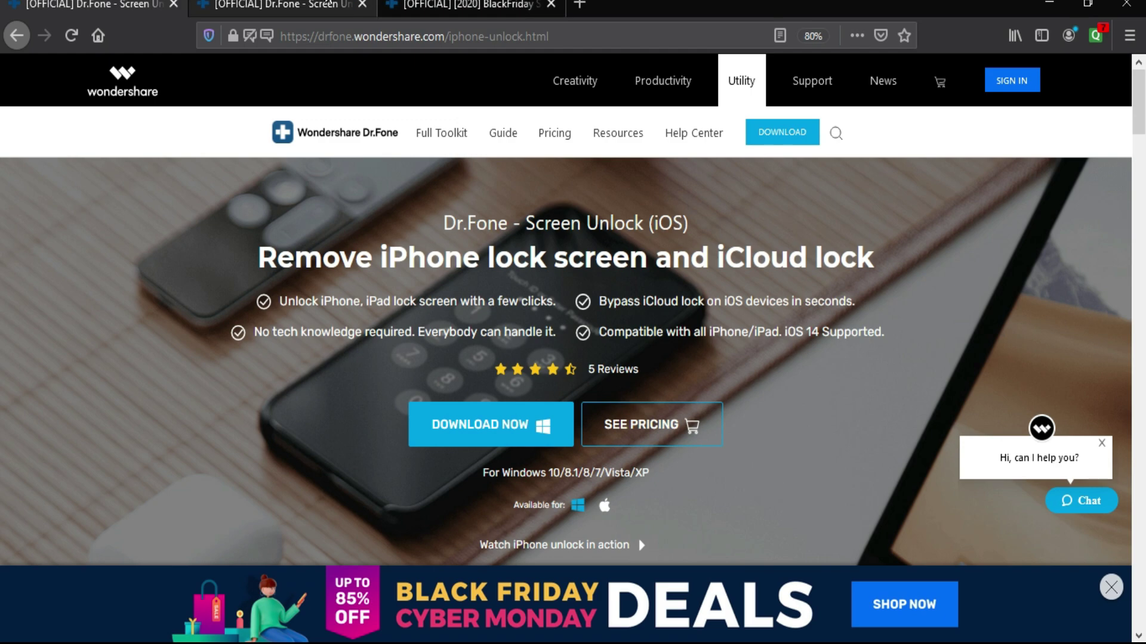
pyautogui.click(318, 7)
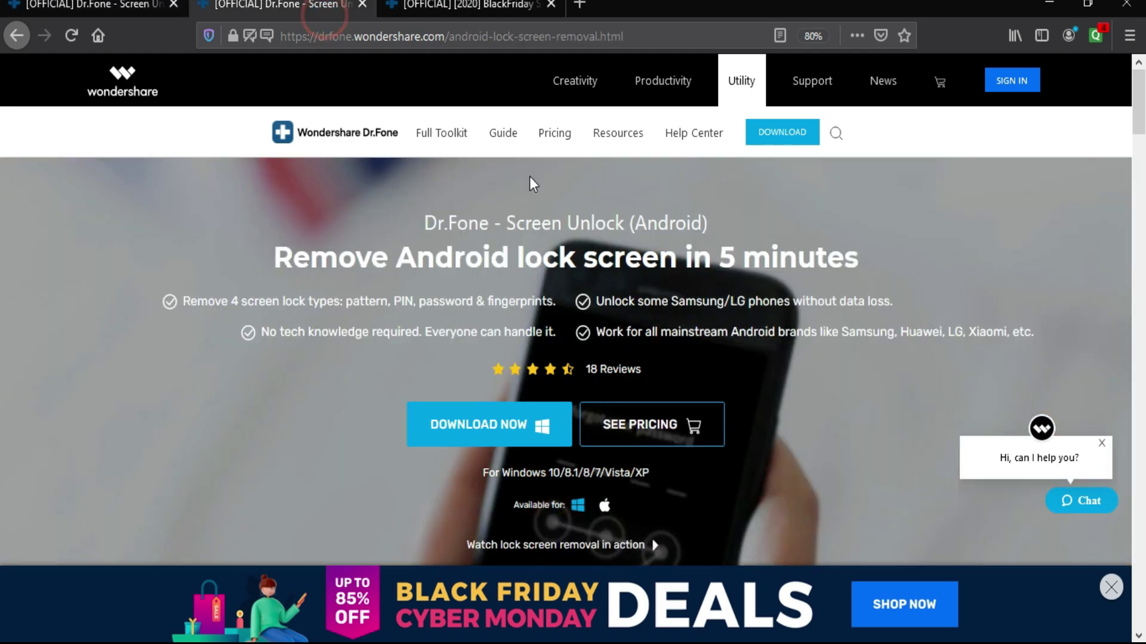
pyautogui.click(497, 10)
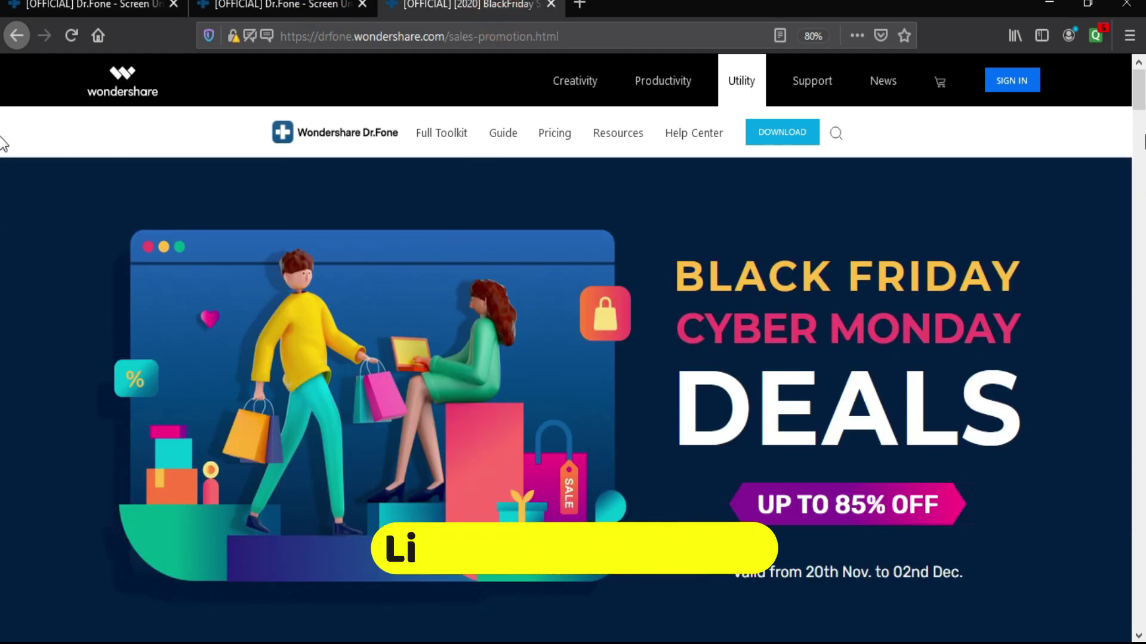
pyautogui.scroll(-5, 3, 126)
pyautogui.scroll(-5, 3, 161)
pyautogui.scroll(-5, 3, 193)
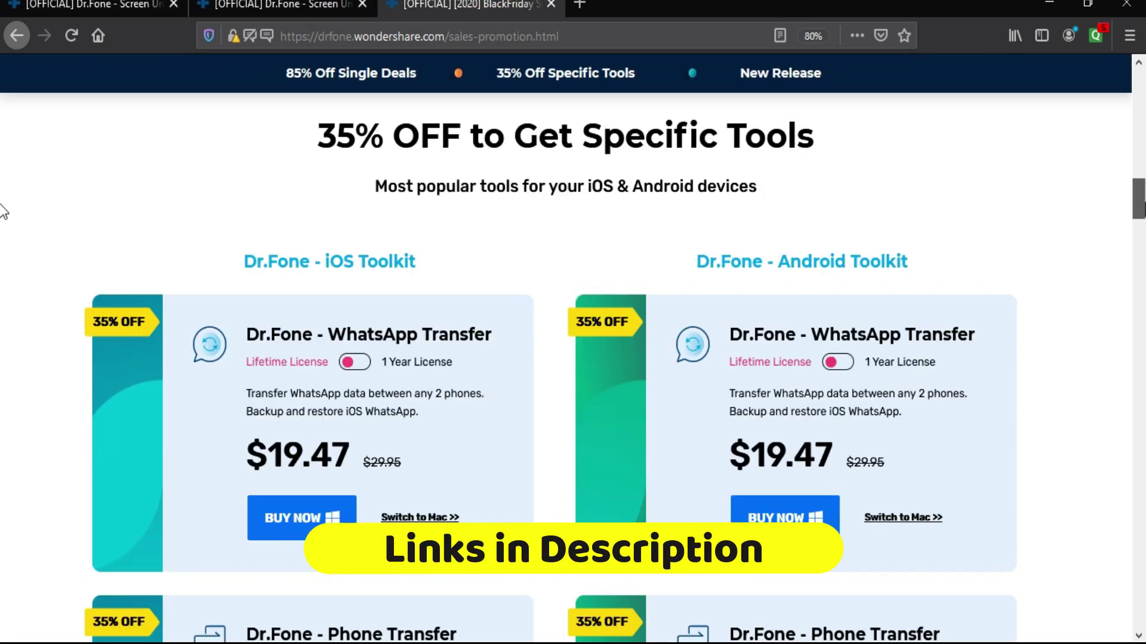
pyautogui.scroll(-5, 3, 233)
pyautogui.scroll(-5, 3, 302)
pyautogui.scroll(-5, 4, 359)
pyautogui.scroll(-5, 4, 404)
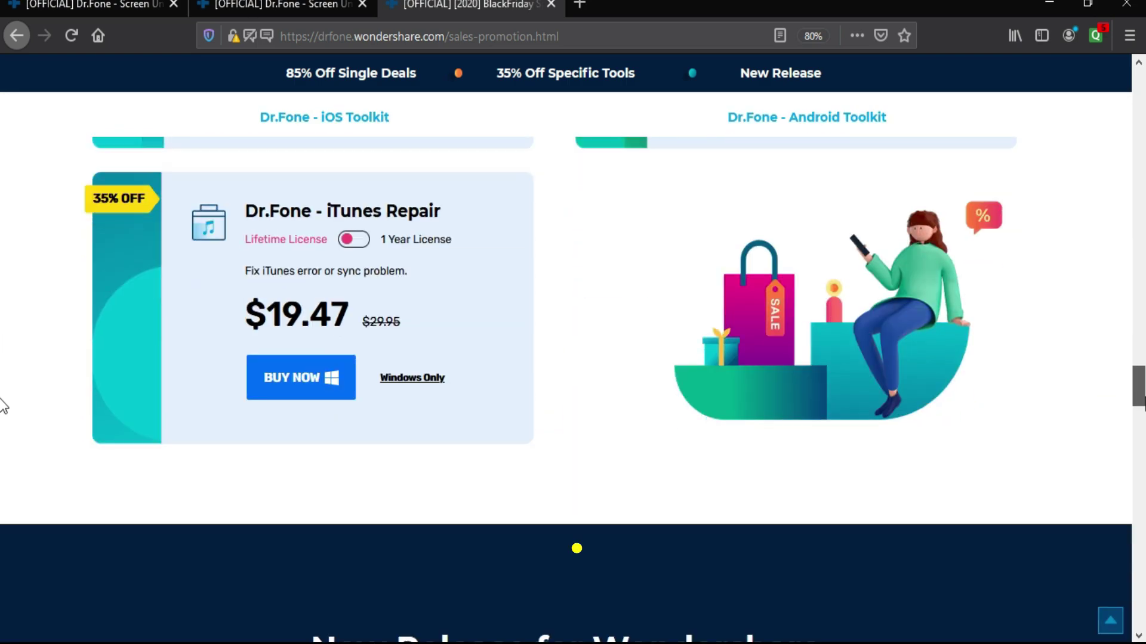
pyautogui.scroll(10, 3, 262)
pyautogui.scroll(10, 2, 215)
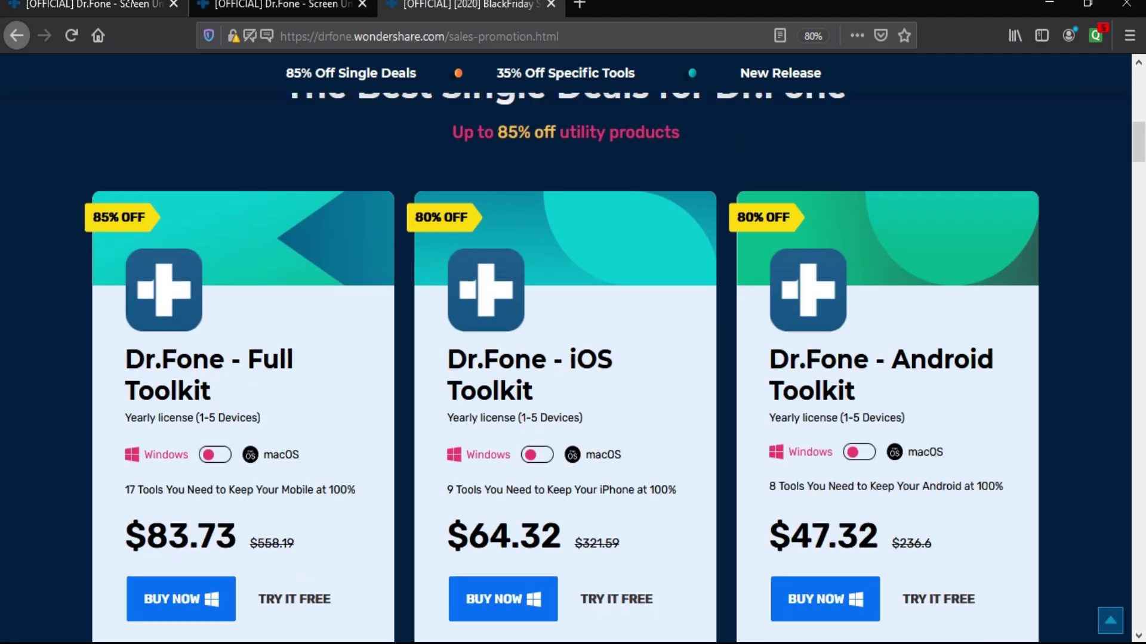